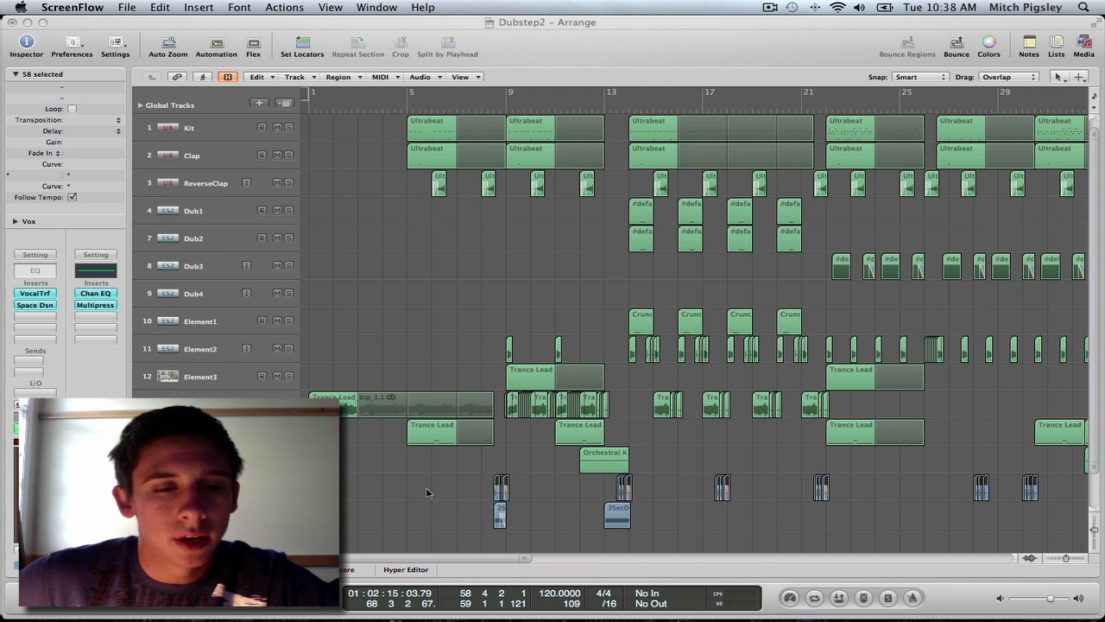
# Select the five vocal clips and play the arrangement from bar 1.
pyautogui.click(427, 494)
pyautogui.moveTo(489, 489); pyautogui.dragTo(509, 491)
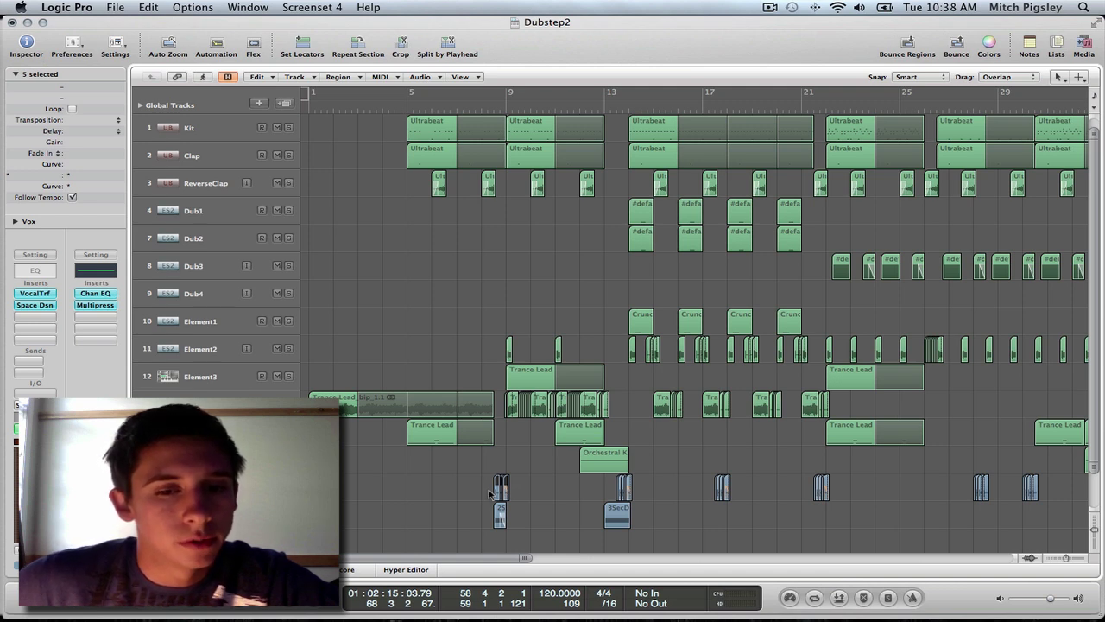
pyautogui.press('Return')
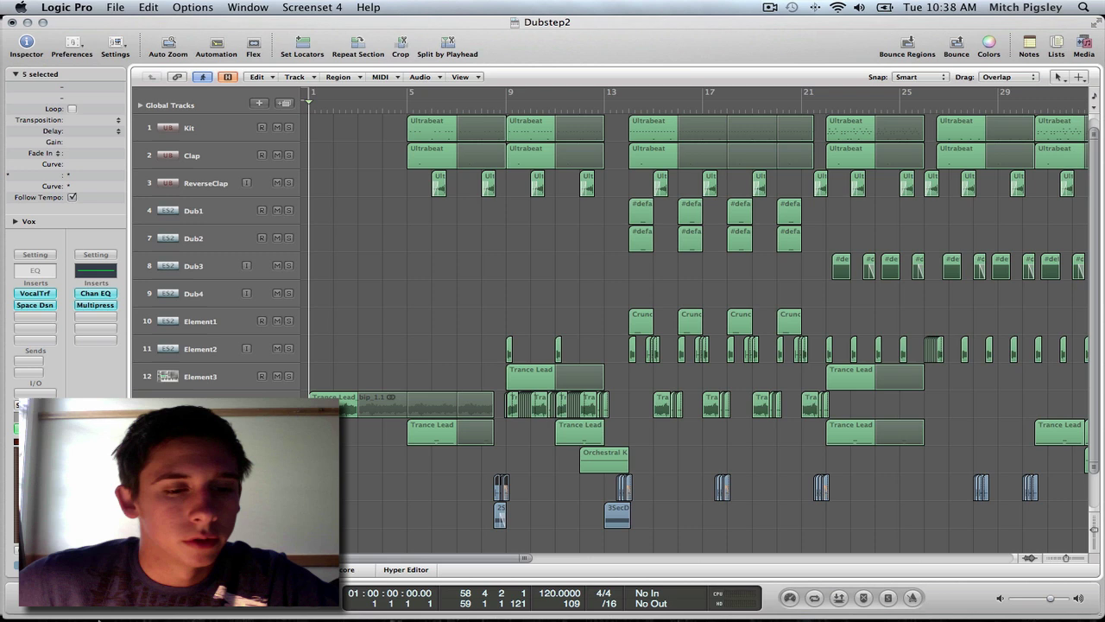
pyautogui.moveTo(138, 619)
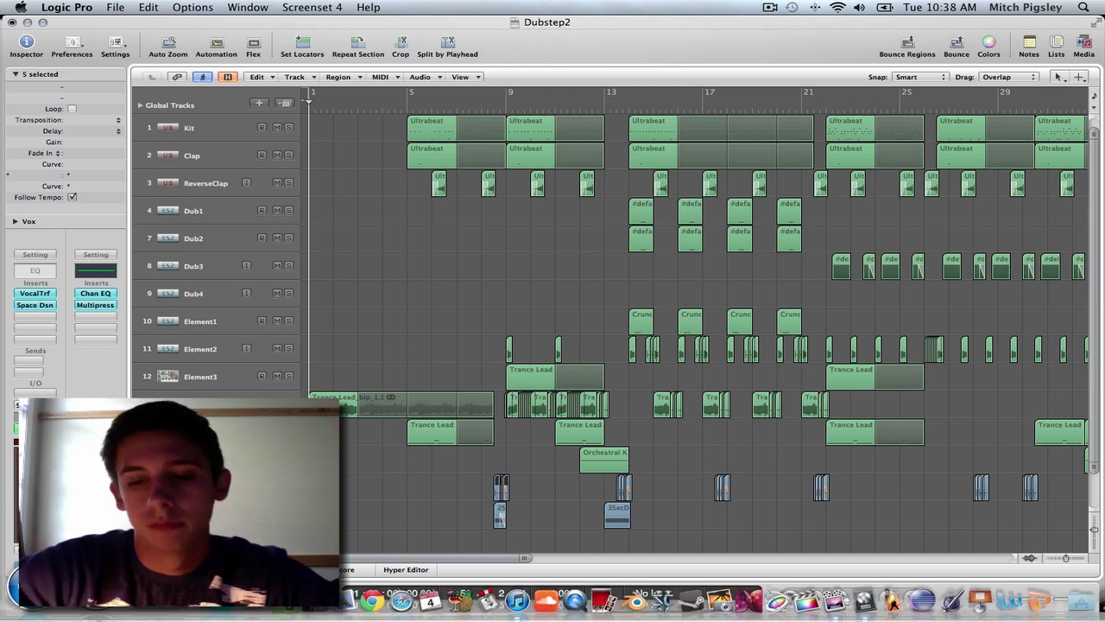
pyautogui.press('space')
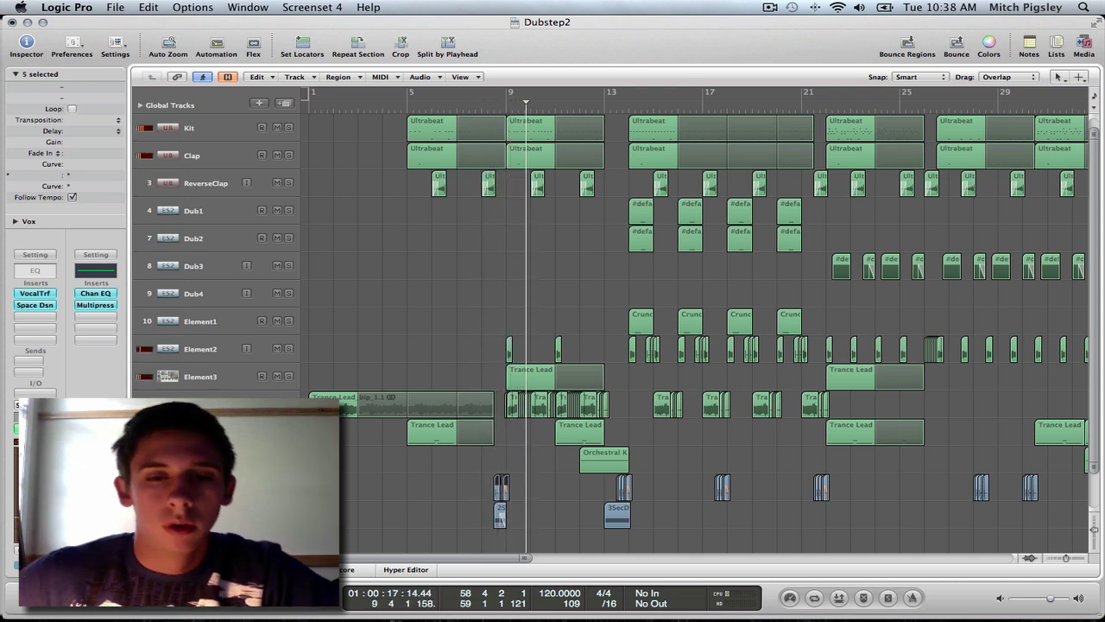
pyautogui.press('space')
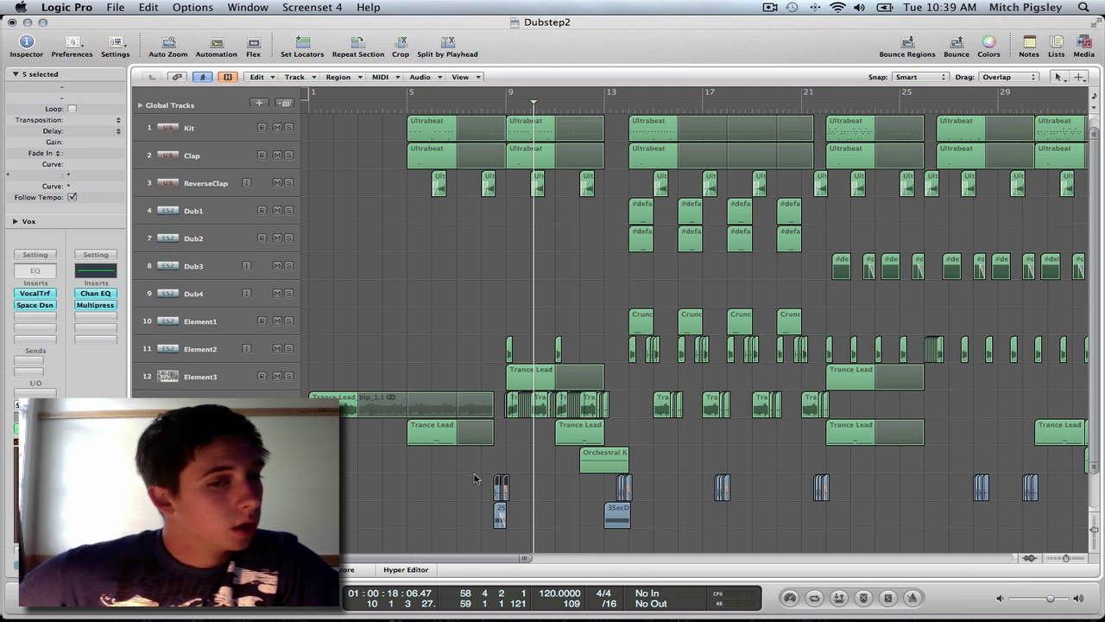
# Select the regions around bar 8, including Orchestral K, and play from bar 8.
pyautogui.click(480, 478)
pyautogui.moveTo(456, 478); pyautogui.dragTo(587, 457)
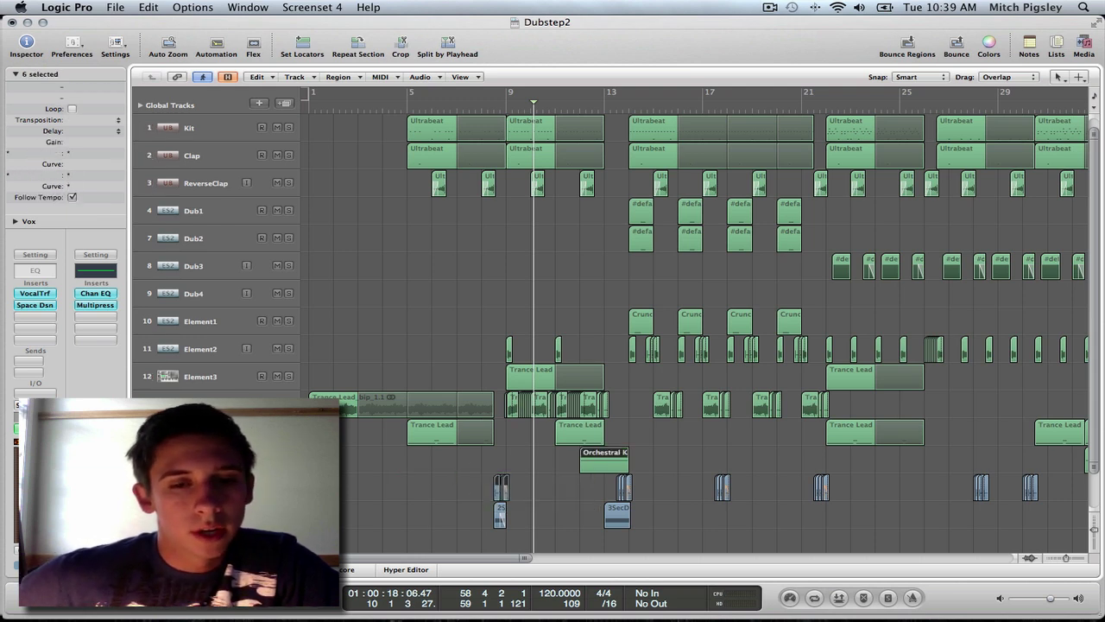
pyautogui.click(490, 106)
pyautogui.press('space')
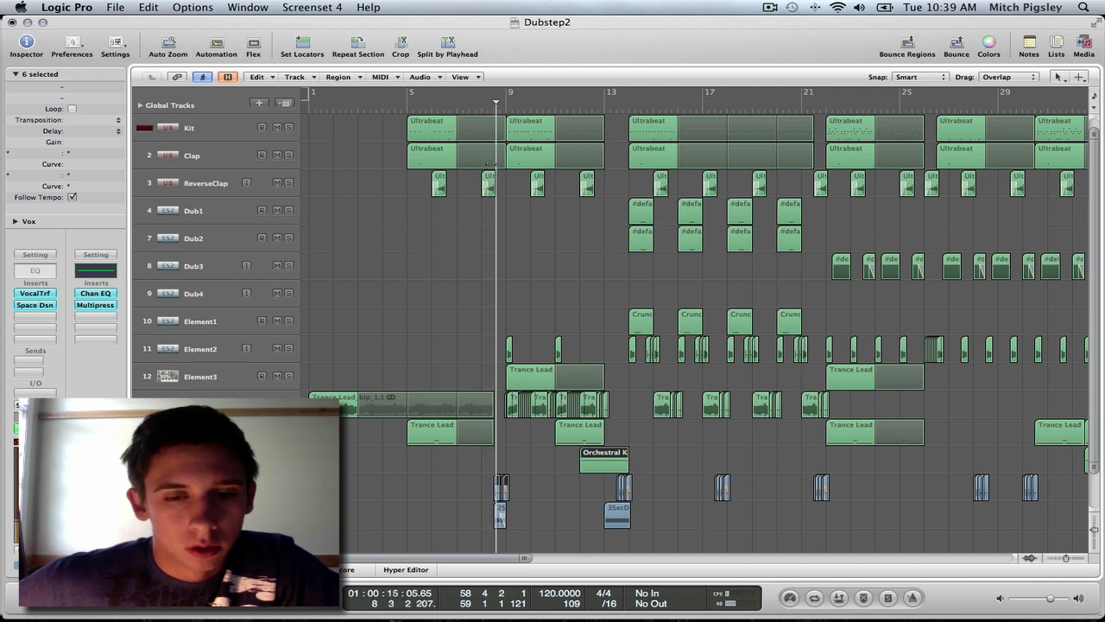
pyautogui.press('space')
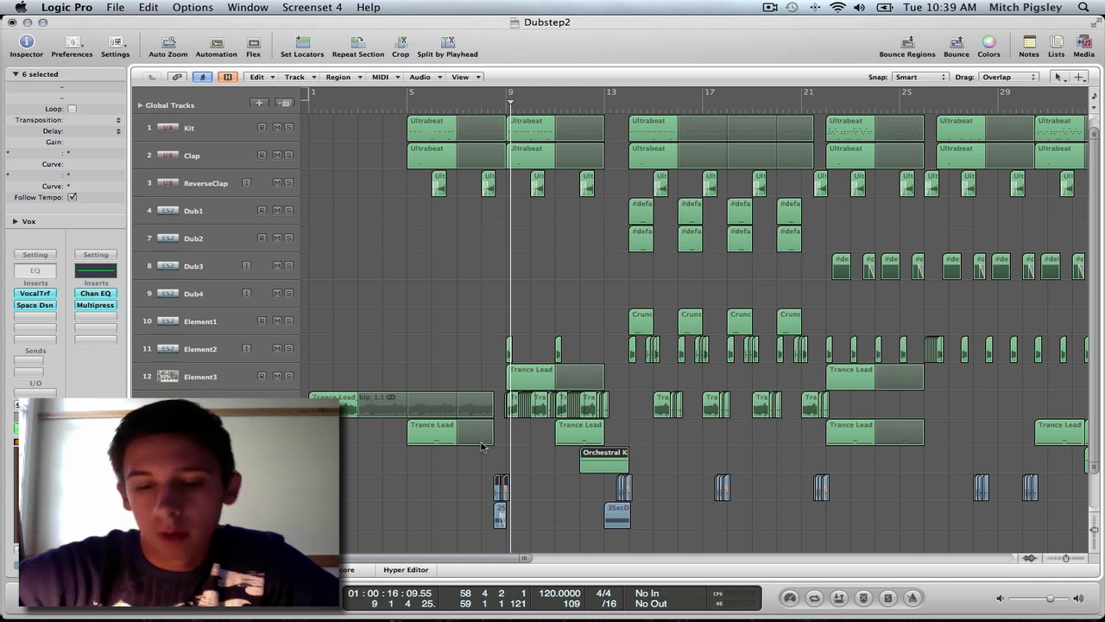
# Zoom in on bars 8–9 and select the last Jessi Improv clip.
pyautogui.press('super+Right')
pyautogui.press('super+Right')
pyautogui.press('super+Right')
pyautogui.press('super+Right')
pyautogui.press('super+Right')
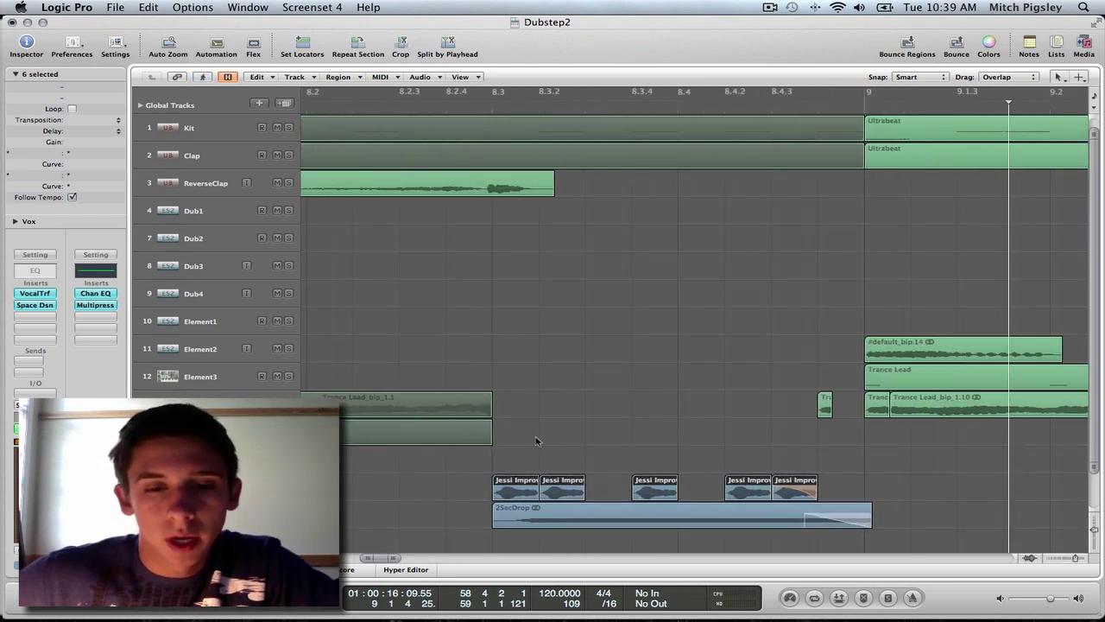
pyautogui.click(561, 486)
pyautogui.click(681, 461)
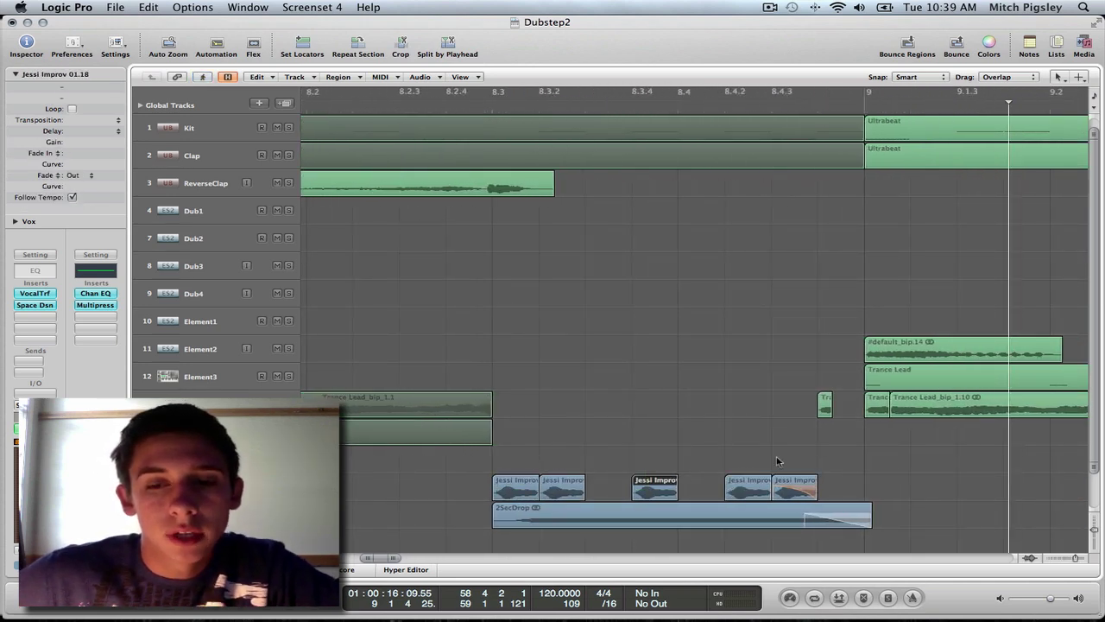
pyautogui.click(798, 489)
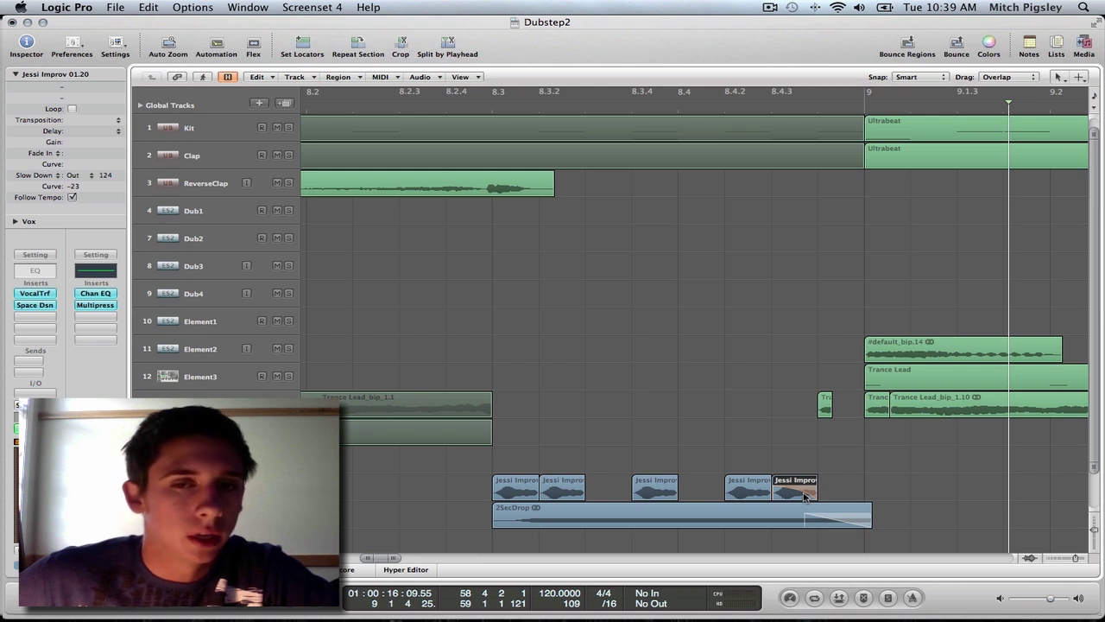
# Select the Kit region and loop it out to bar 9.
pyautogui.click(459, 120)
pyautogui.press('space')
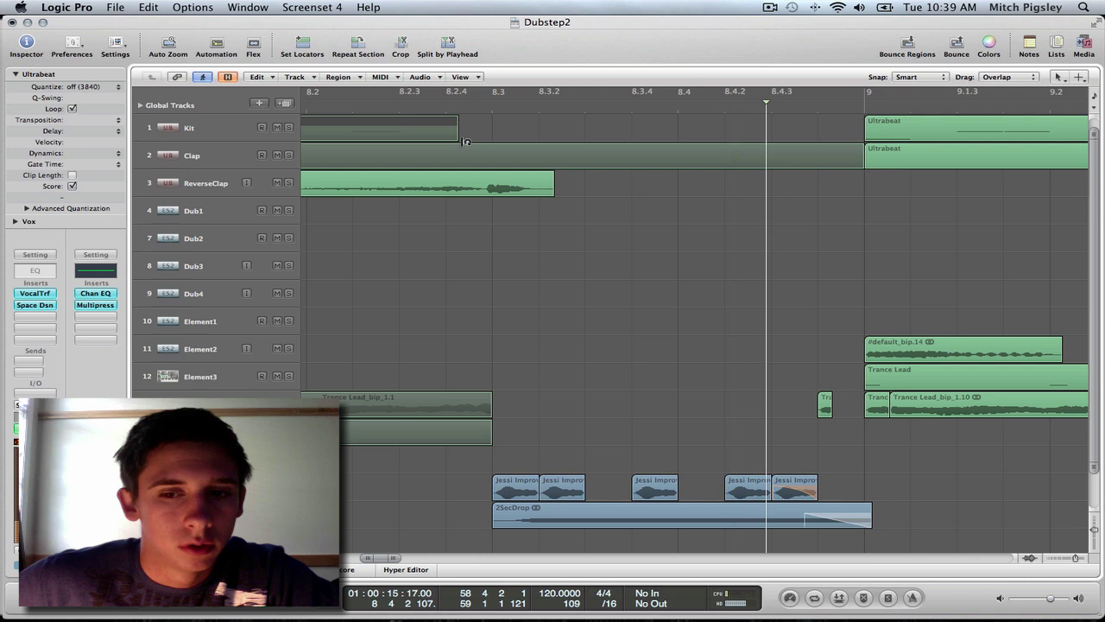
pyautogui.moveTo(458, 128); pyautogui.dragTo(871, 130)
pyautogui.hscroll(-3, 794, 487)
pyautogui.scroll(-1, 800, 492)
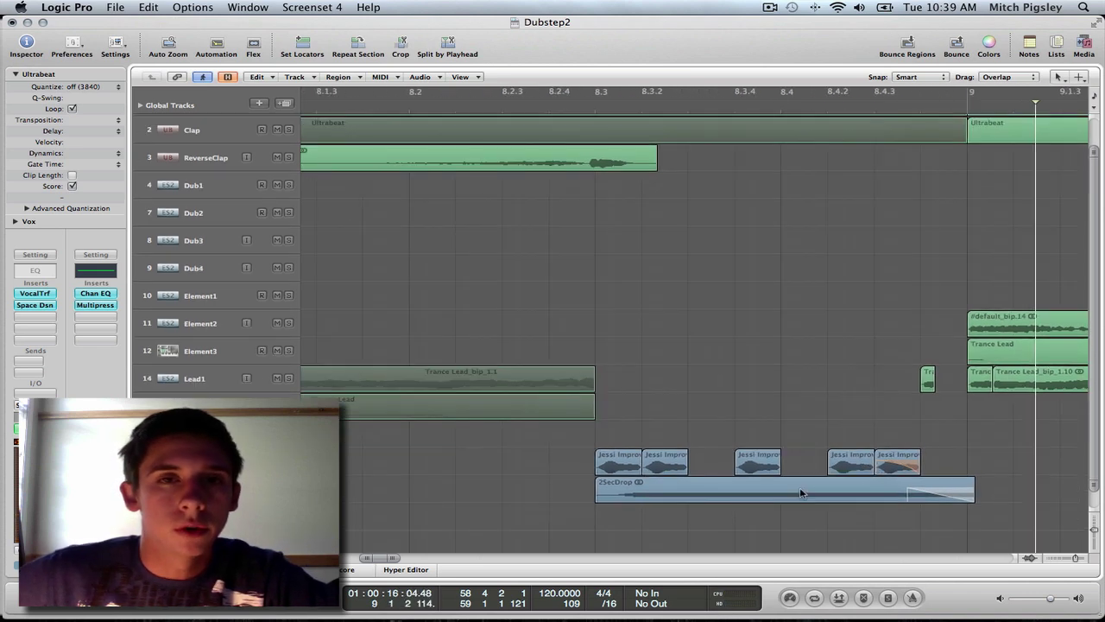
# Open the Vox track's Vocal Transformer and position its window over the arrangement.
pyautogui.click(47, 294)
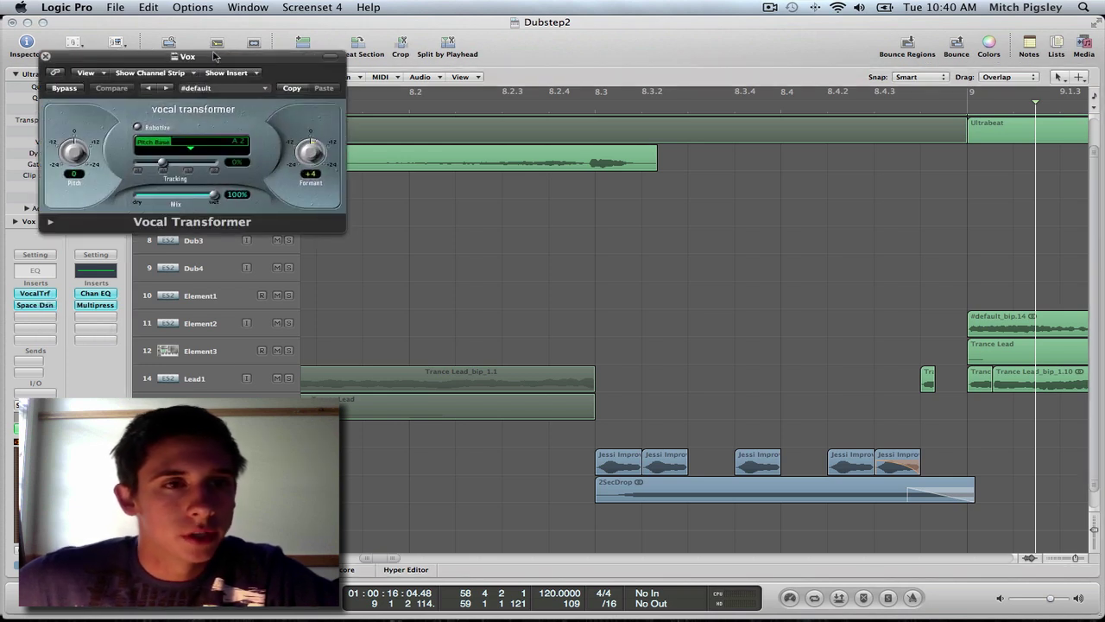
pyautogui.moveTo(216, 57); pyautogui.dragTo(501, 220)
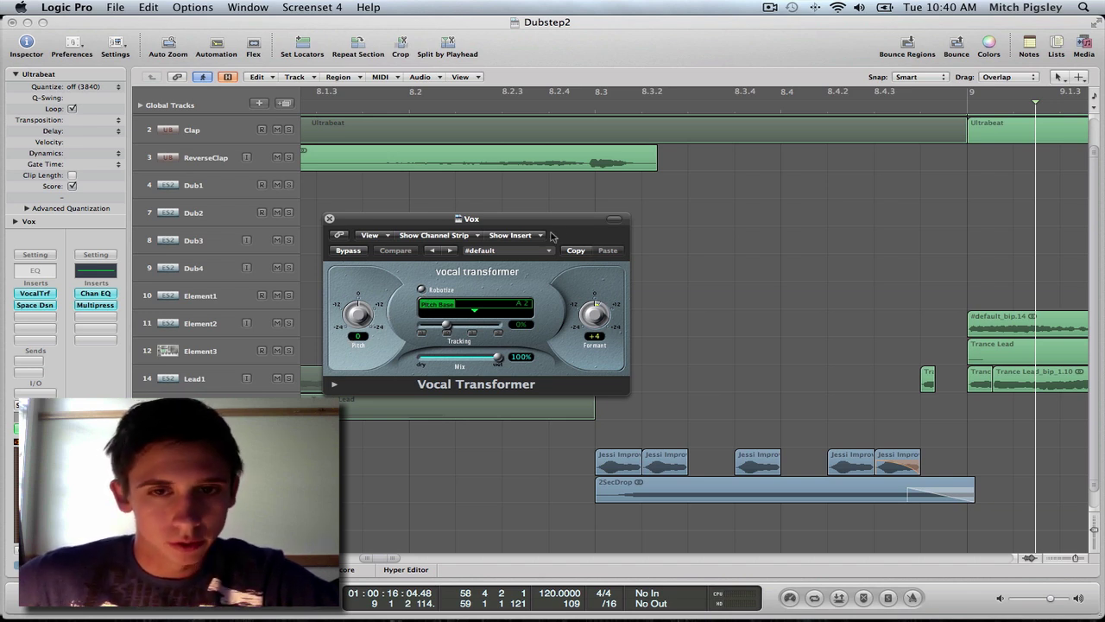
pyautogui.moveTo(553, 223); pyautogui.dragTo(571, 269)
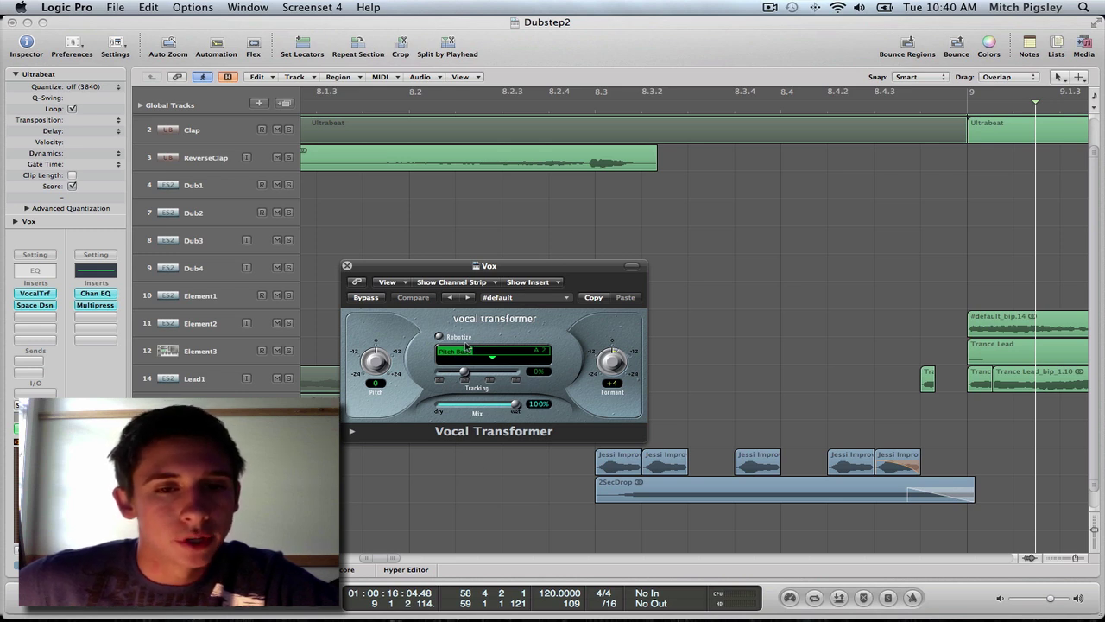
# Try Robotize with more tracking, switch it off, adjust the mix, and close the window.
pyautogui.click(439, 337)
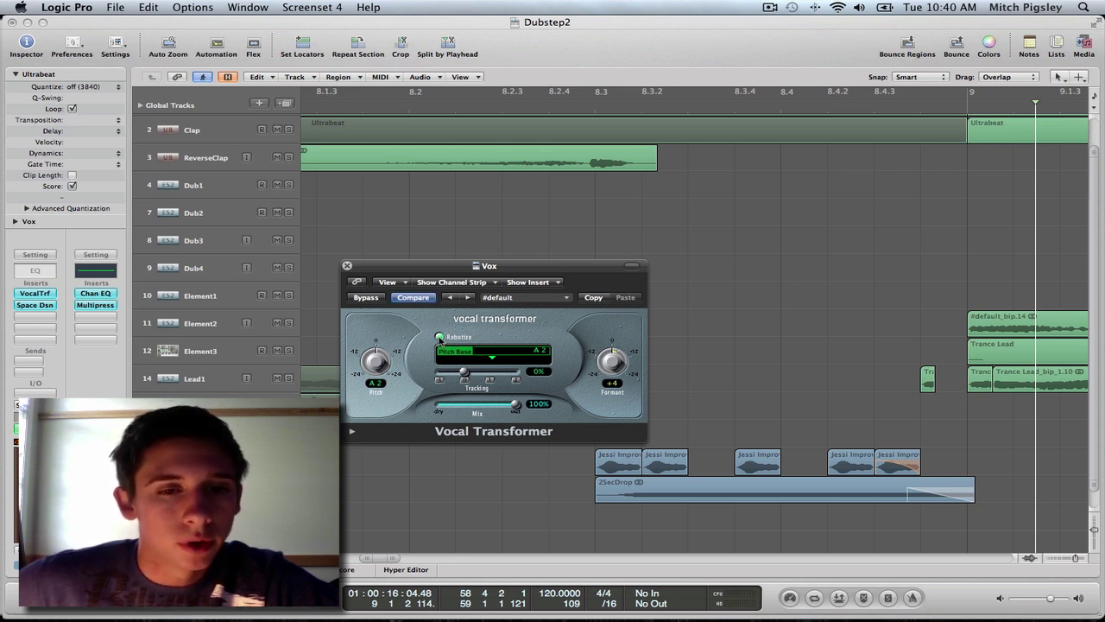
pyautogui.moveTo(465, 372)
pyautogui.mouseDown()
pyautogui.moveTo(516, 373)
pyautogui.moveTo(442, 373)
pyautogui.moveTo(464, 373)
pyautogui.mouseUp()
pyautogui.click(440, 337)
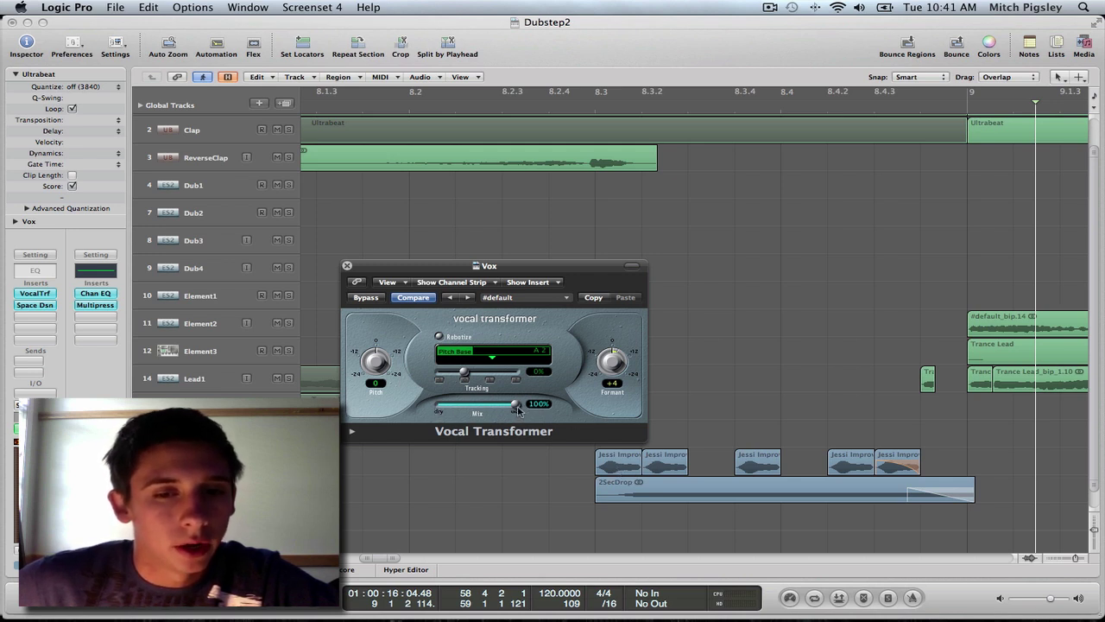
pyautogui.moveTo(515, 404); pyautogui.dragTo(541, 413)
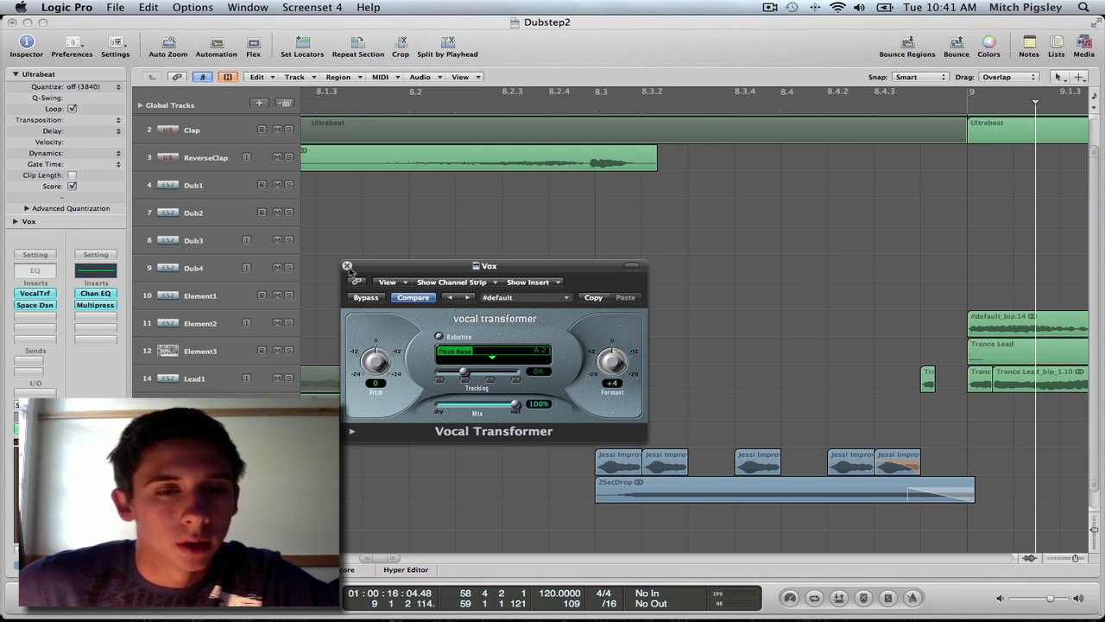
pyautogui.click(347, 265)
# Show automation and set the Vox lane to 1 VocalTrf > Pitch.
pyautogui.scroll(-1, 632, 447)
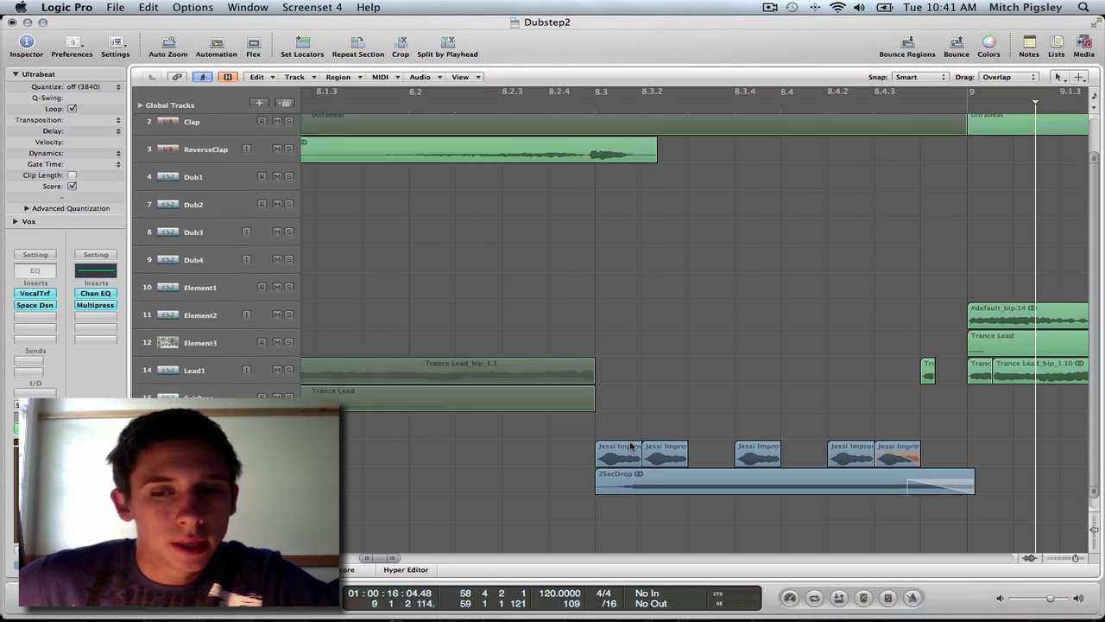
pyautogui.press('a')
pyautogui.scroll(-5, 629, 446)
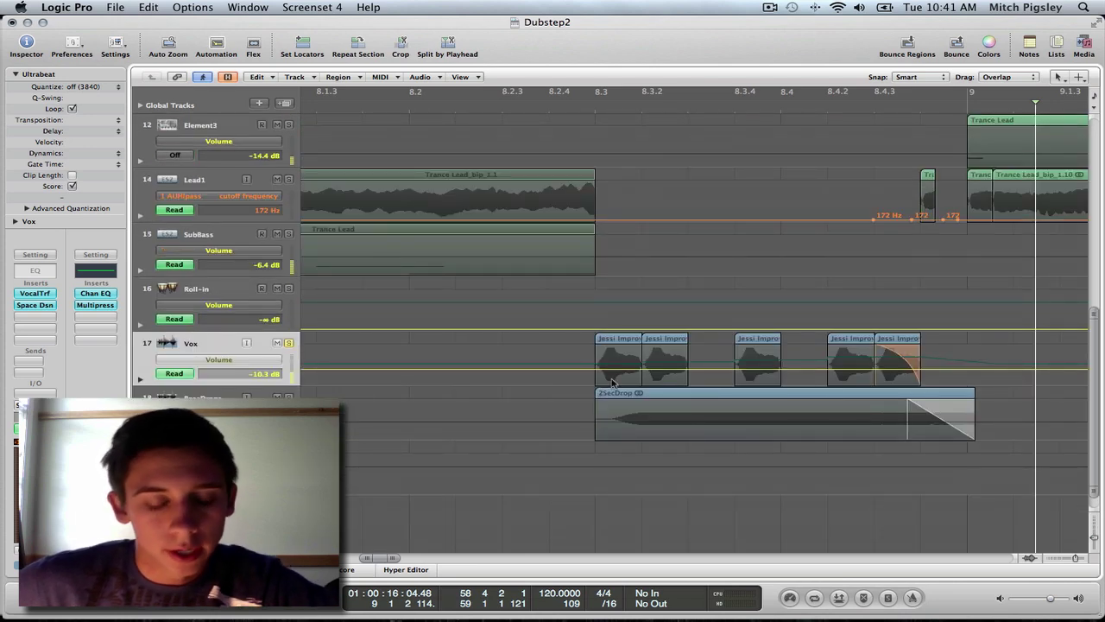
pyautogui.click(218, 359)
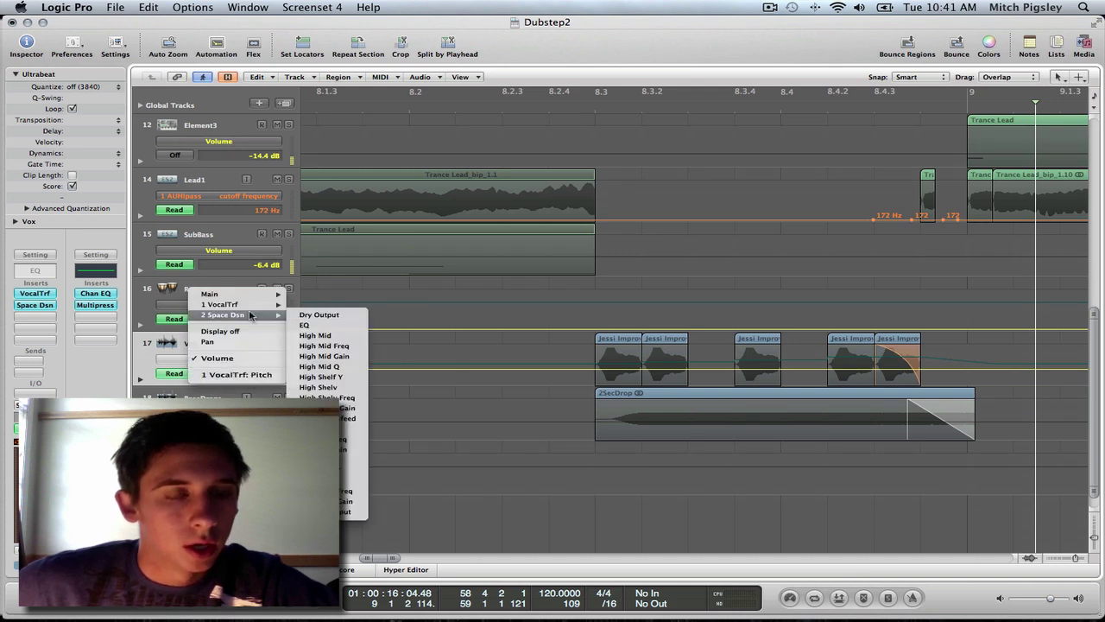
pyautogui.click(247, 359)
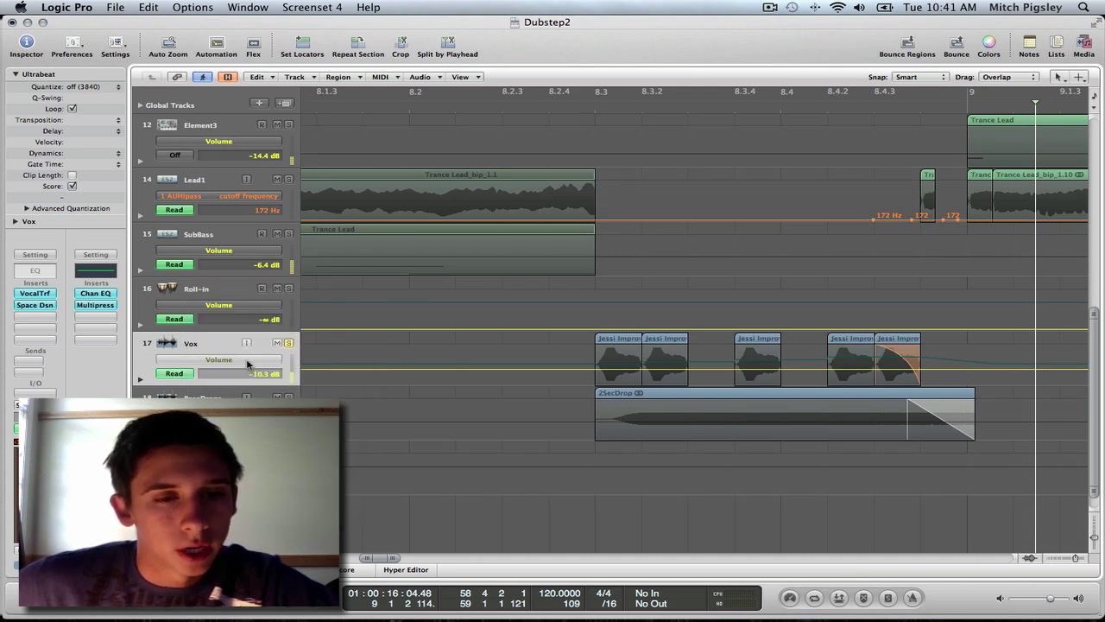
pyautogui.click(248, 361)
pyautogui.moveTo(273, 308)
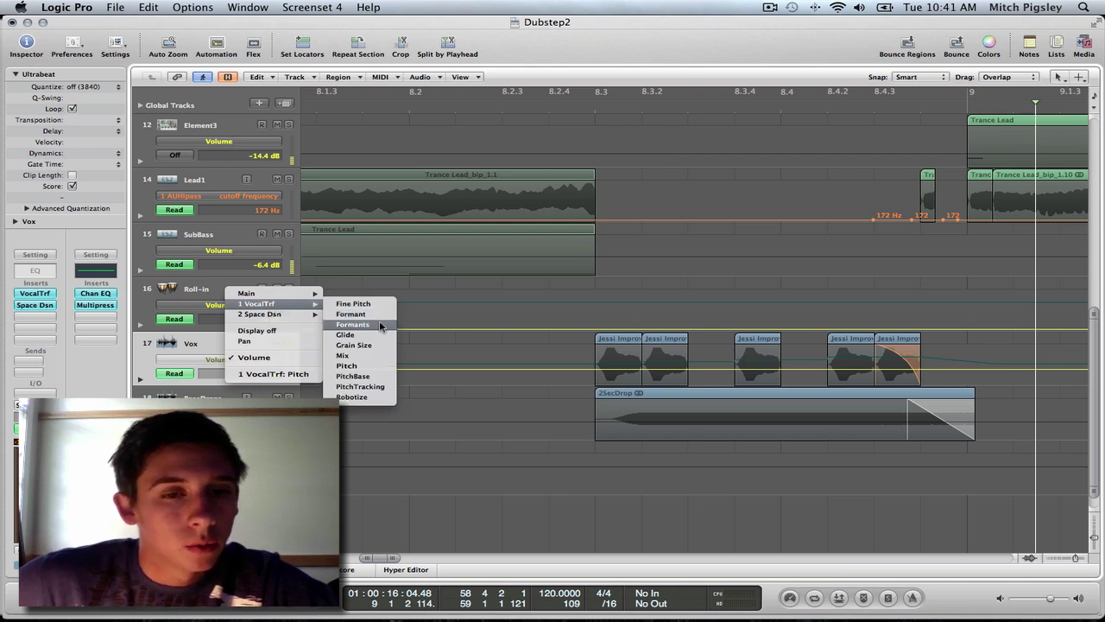
pyautogui.click(367, 366)
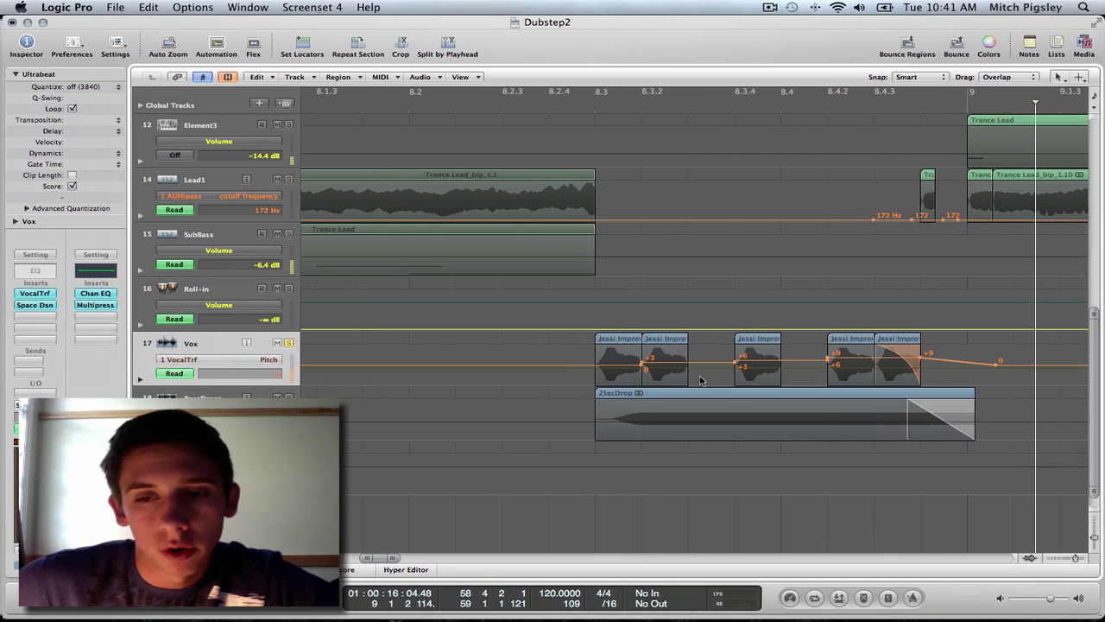
# Zoom in horizontally on the vocal clips and bring up the editing tools list.
pyautogui.press('super+Right')
pyautogui.hscroll(5, 701, 380)
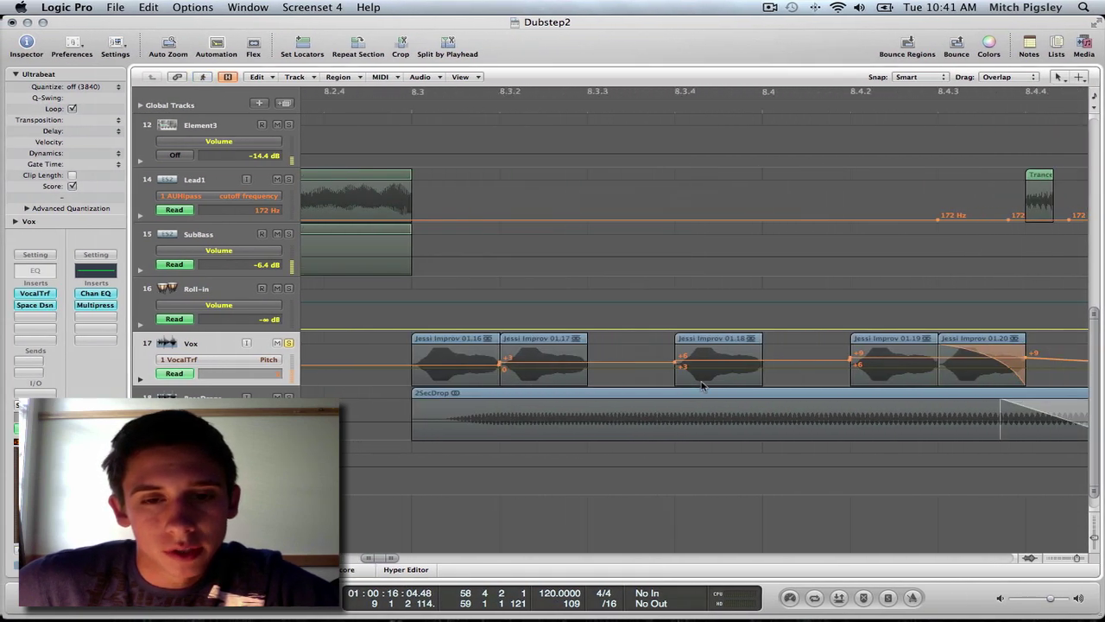
pyautogui.press('Escape')
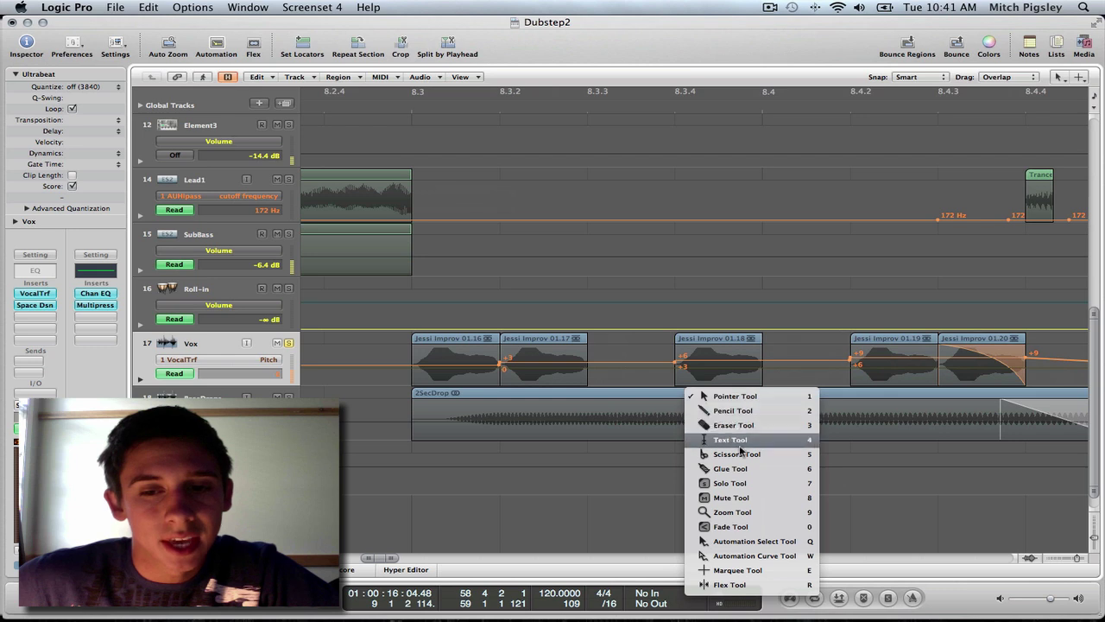
pyautogui.click(751, 570)
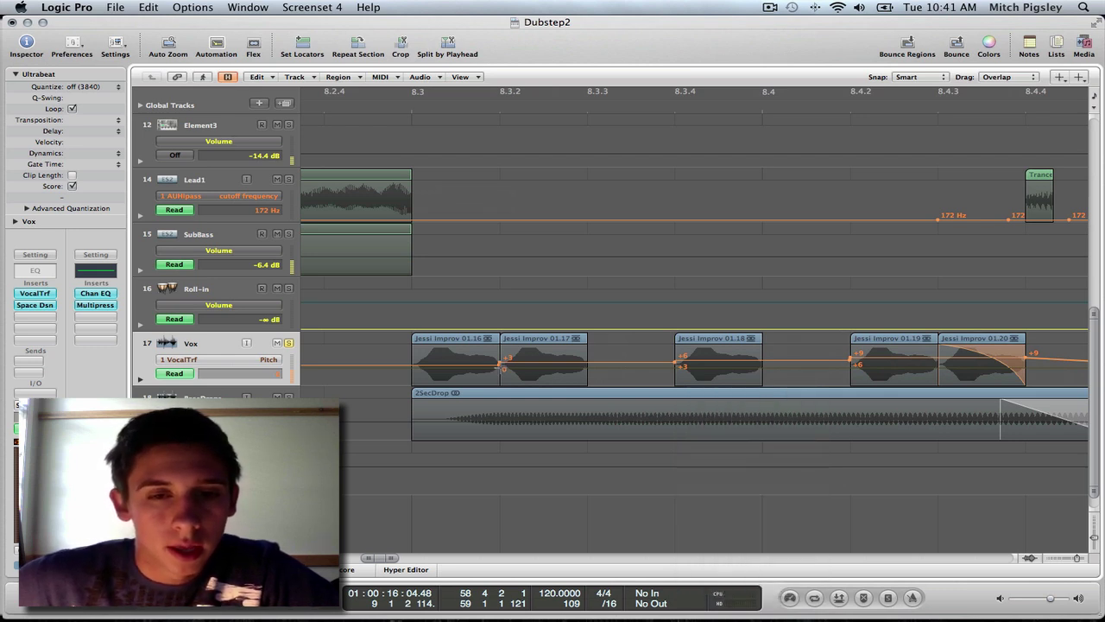
pyautogui.moveTo(406, 365); pyautogui.dragTo(500, 381)
pyautogui.click(478, 471)
pyautogui.rightClick(477, 490)
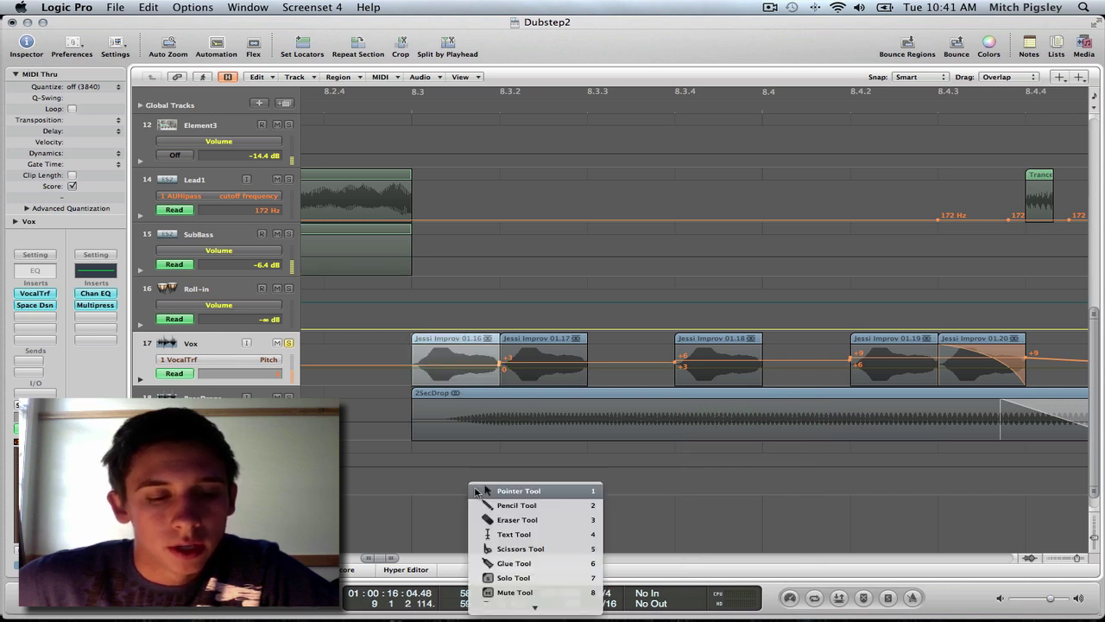
pyautogui.click(477, 491)
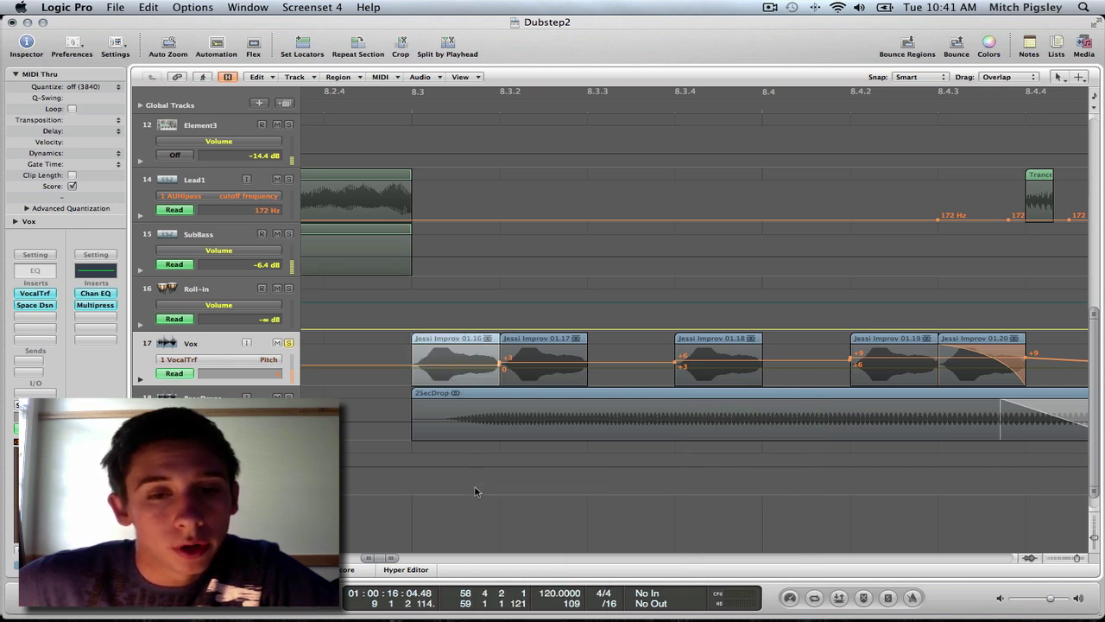
pyautogui.moveTo(448, 366)
pyautogui.mouseDown()
pyautogui.moveTo(447, 380)
pyautogui.moveTo(423, 358)
pyautogui.moveTo(447, 361)
pyautogui.mouseUp()
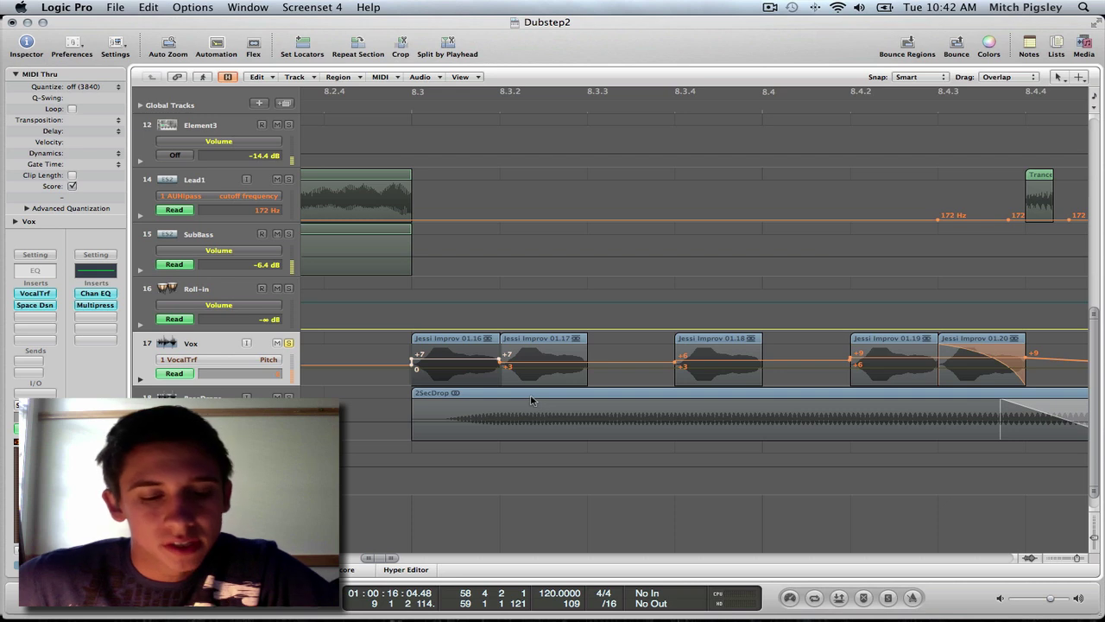
pyautogui.click(446, 400)
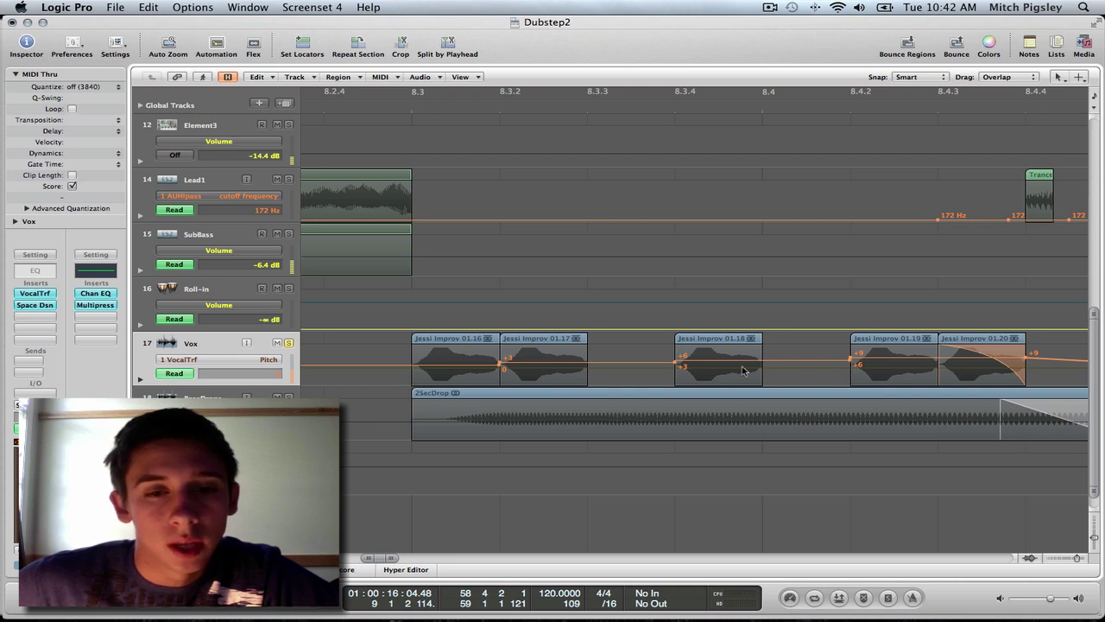
# Hide the automation lanes and drag the 2SecDrop region's fade-out handle left.
pyautogui.press('a')
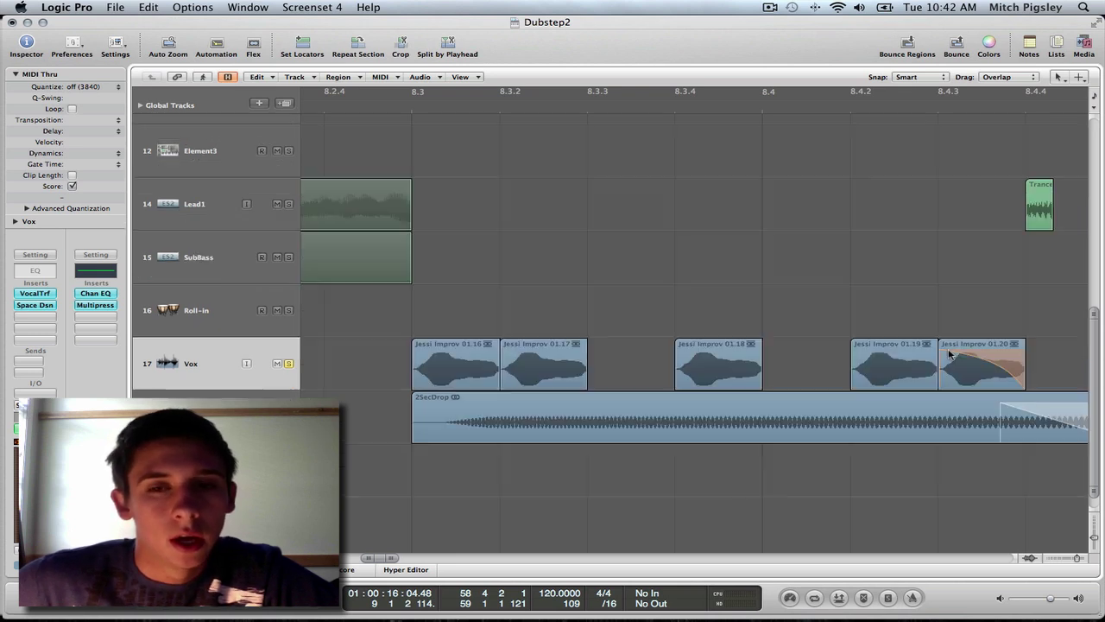
pyautogui.scroll(5, 890, 377)
pyautogui.hscroll(1, 866, 386)
pyautogui.scroll(-4, 865, 386)
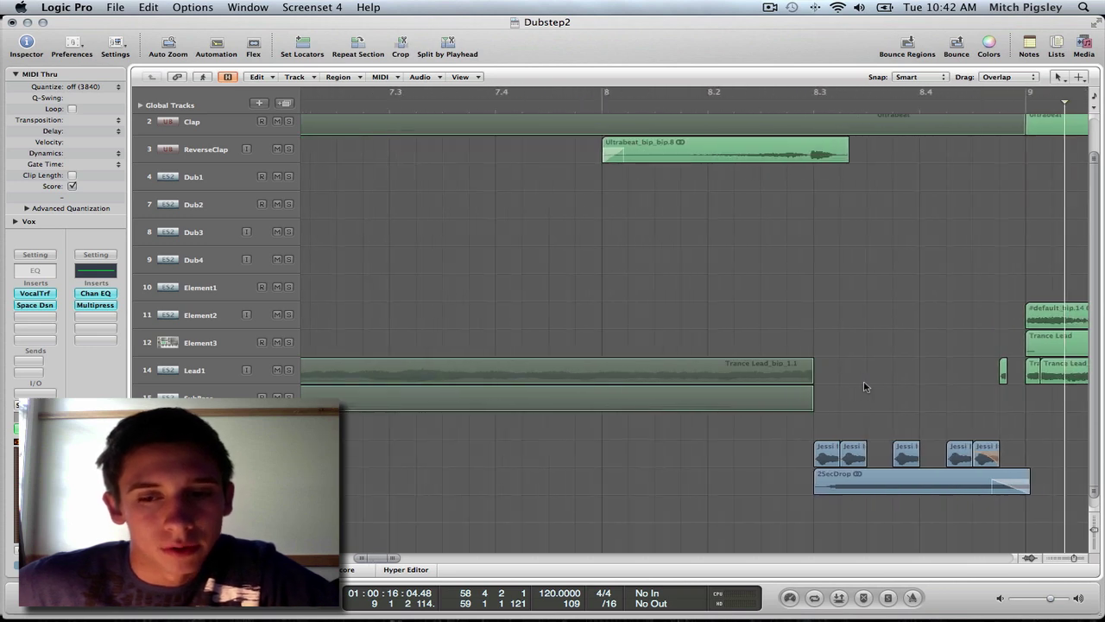
pyautogui.hscroll(2, 866, 386)
pyautogui.hscroll(3, 864, 386)
pyautogui.hscroll(-1, 861, 387)
pyautogui.scroll(1, 861, 388)
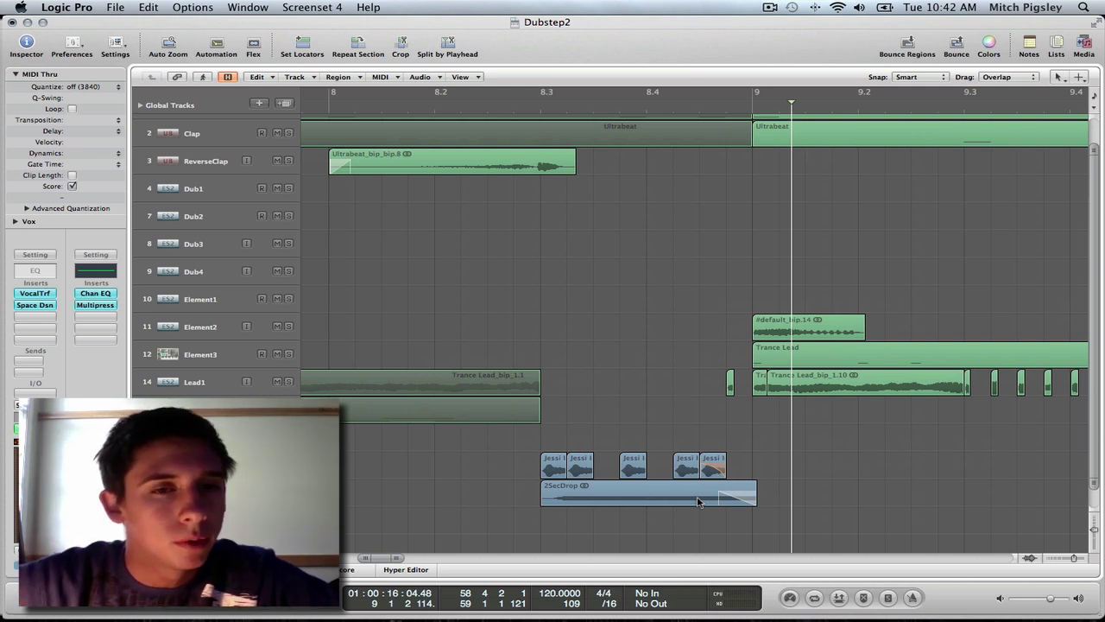
pyautogui.moveTo(699, 501); pyautogui.dragTo(695, 500)
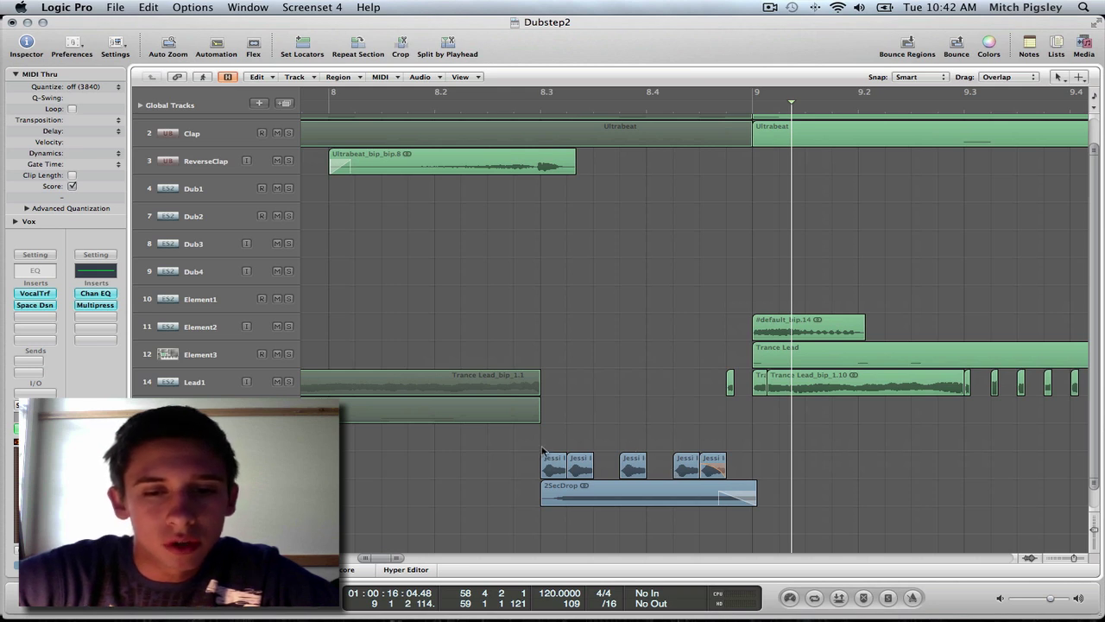